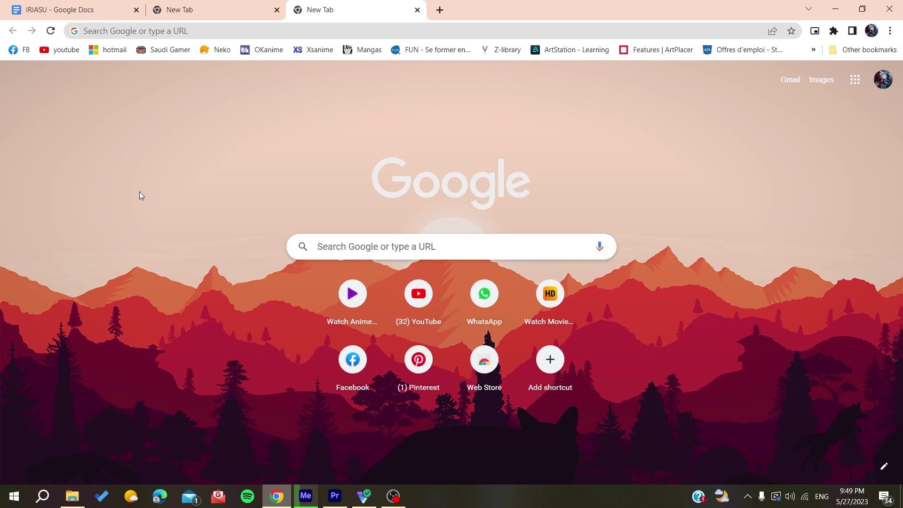
- Search Google for 'docusign' from the Chrome address bar, dropping the '.com' completion
{"action": "left_click", "coordinate": [128, 30]}
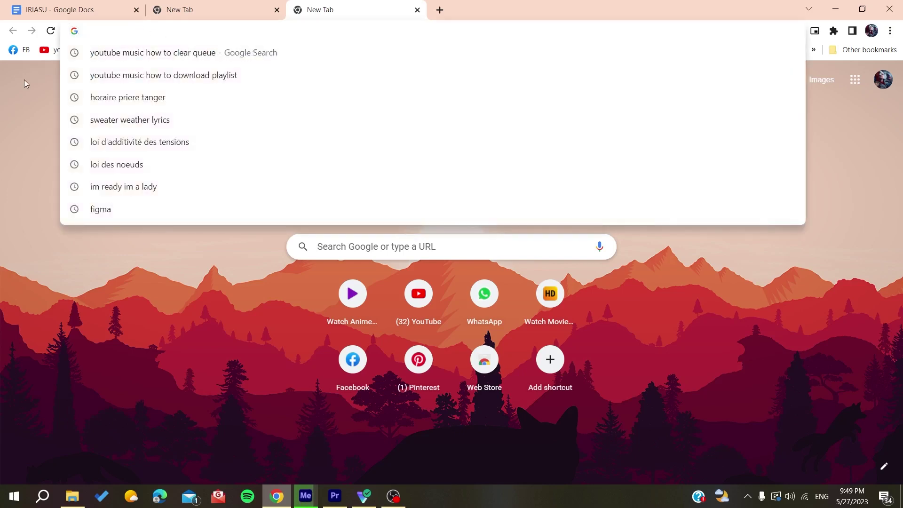
{"action": "type", "text": "doc"}
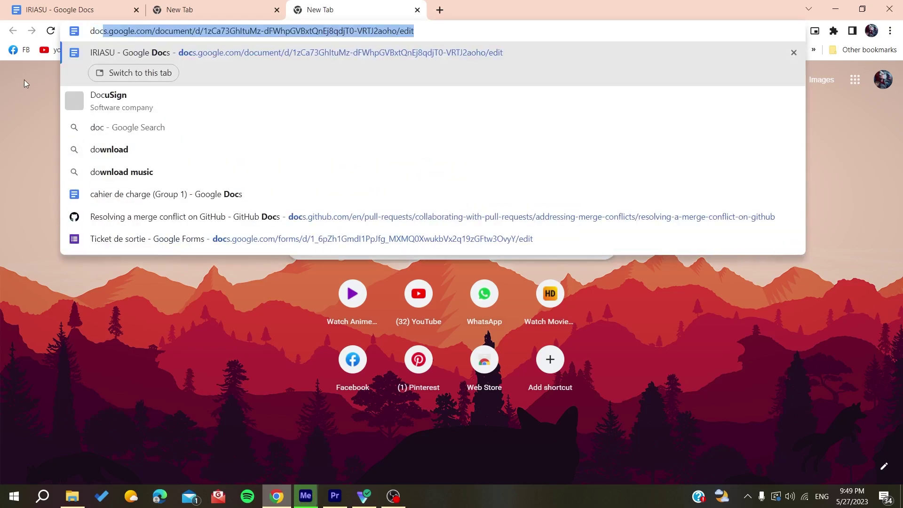
{"action": "type", "text": "usign.com"}
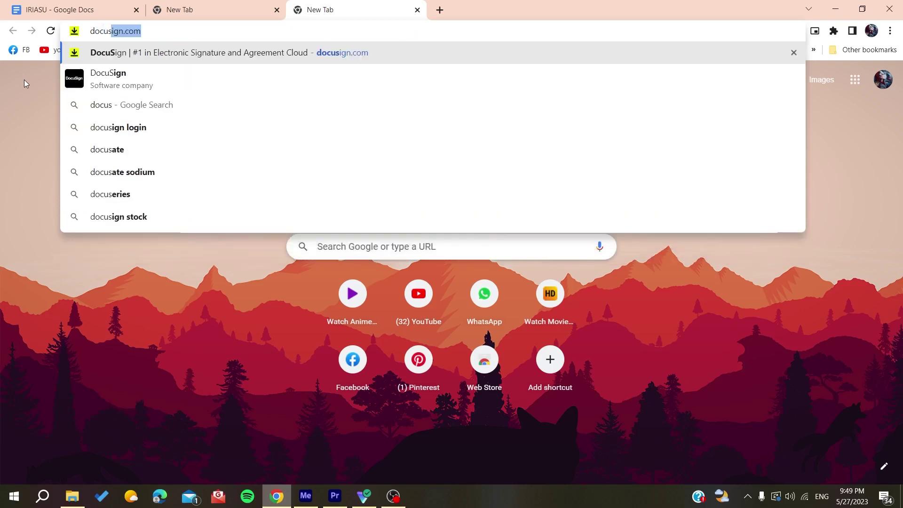
{"action": "key", "text": "Right"}
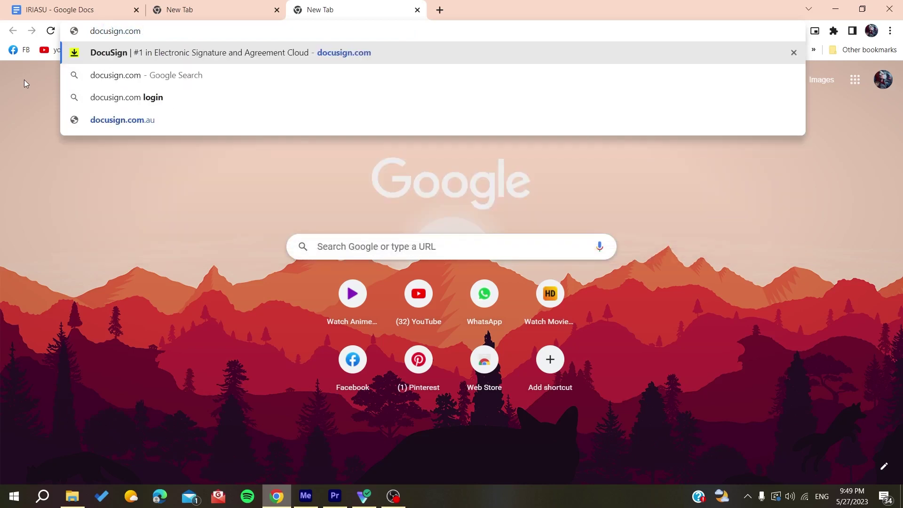
{"action": "left_click_drag", "start_coordinate": [141, 31], "coordinate": [90, 31]}
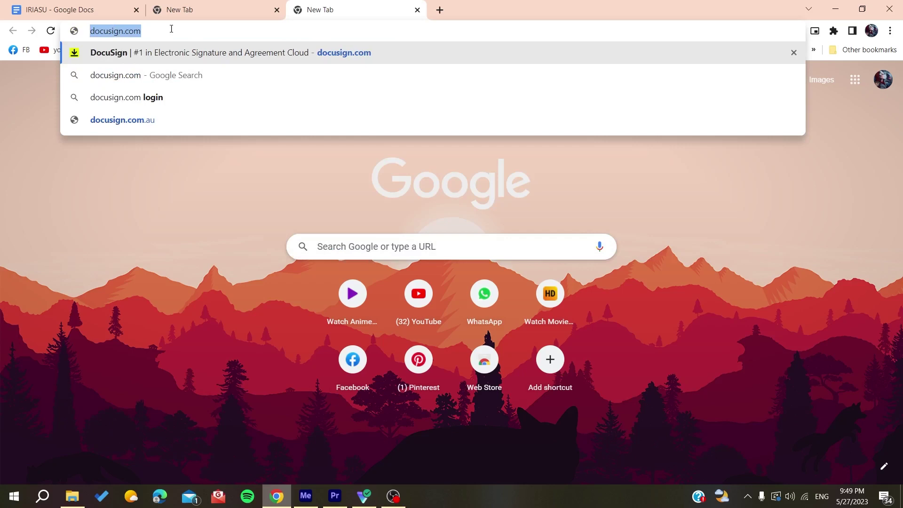
{"action": "left_click", "coordinate": [171, 31]}
{"action": "key", "text": "BackSpace"}
{"action": "key", "text": "BackSpace"}
{"action": "key", "text": "BackSpace"}
{"action": "key", "text": "BackSpace"}
{"action": "key", "text": "Return"}
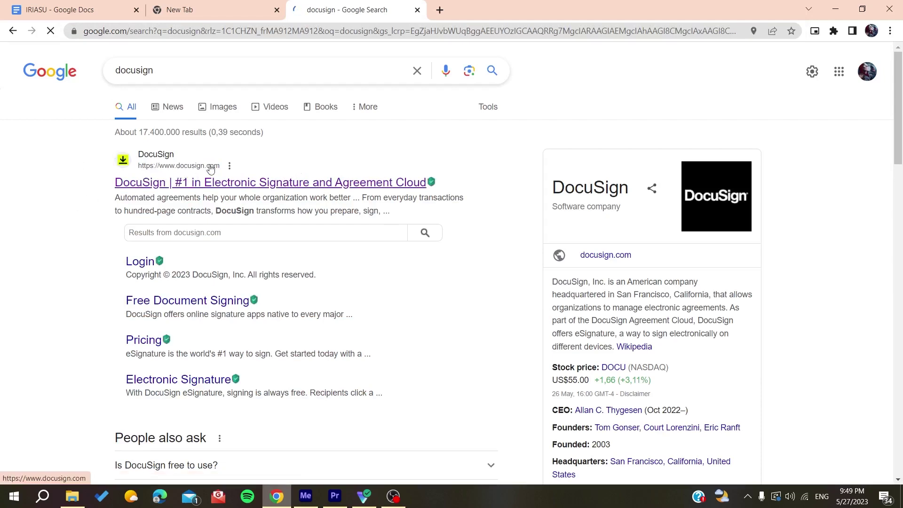
- Open the DocuSign site, start the free eSignature trial, agree to marketing and accept cookies
{"action": "left_click", "coordinate": [197, 182]}
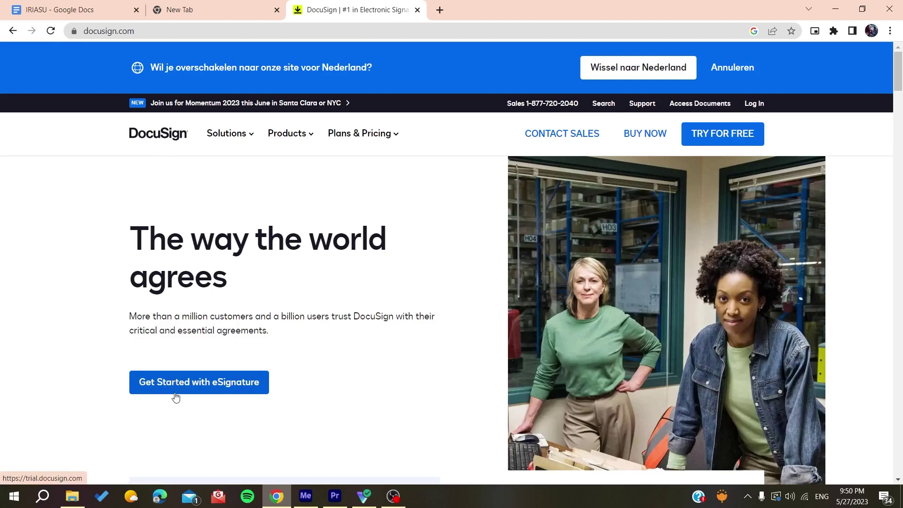
{"action": "left_click", "coordinate": [188, 385]}
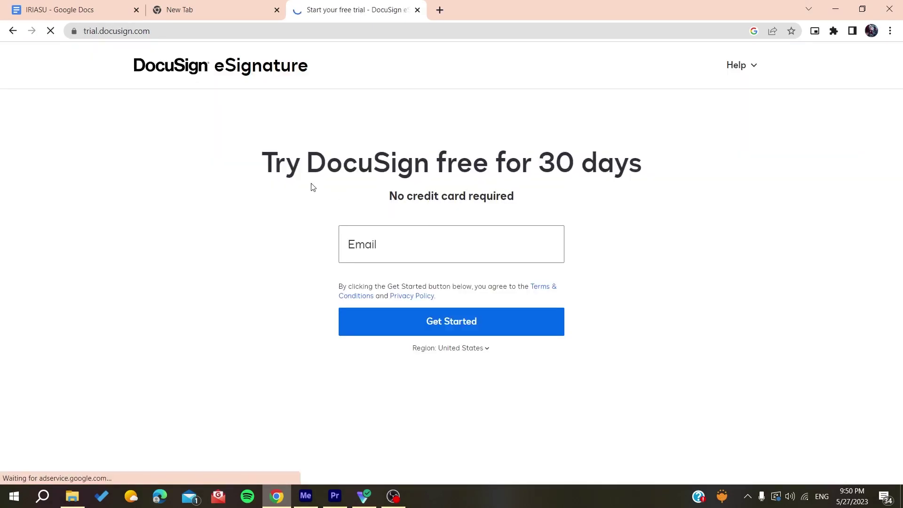
{"action": "left_click", "coordinate": [398, 246]}
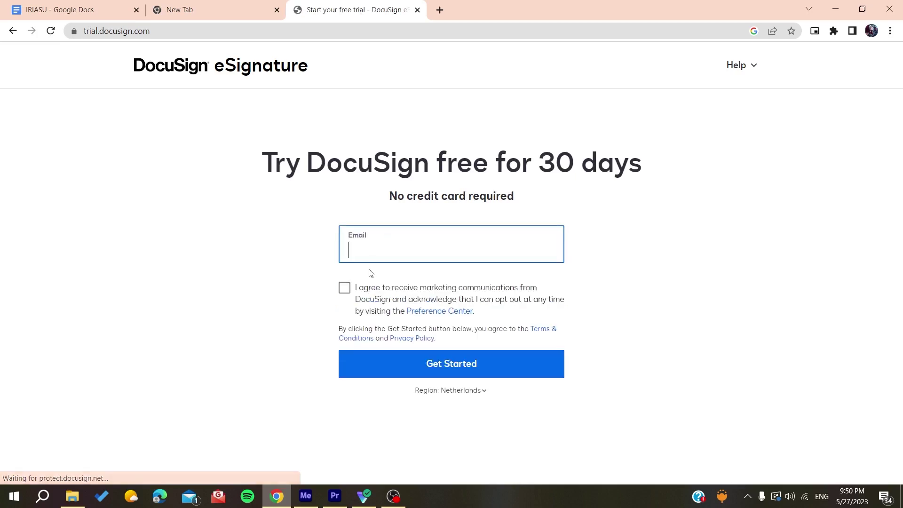
{"action": "left_click", "coordinate": [344, 287]}
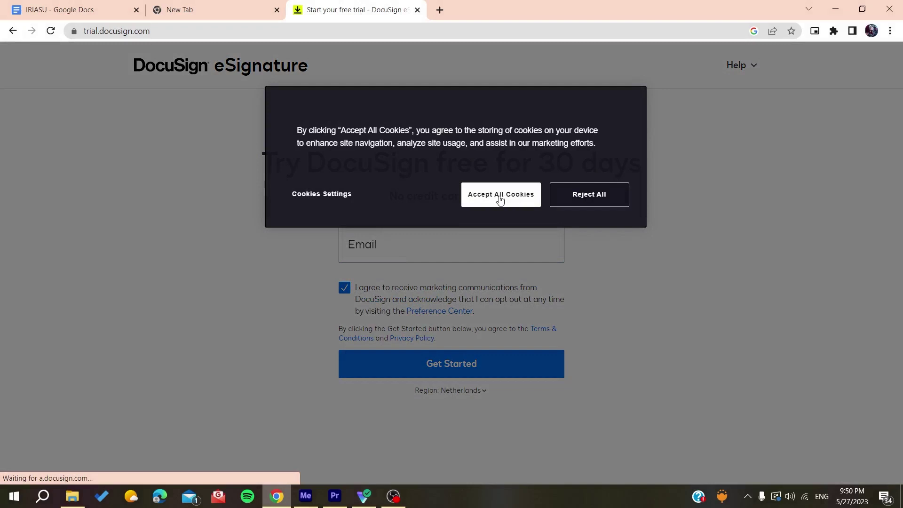
{"action": "left_click", "coordinate": [499, 200]}
- Enter the account's Gmail e-mail address in the sign-up e-mail field
{"action": "left_click", "coordinate": [399, 258]}
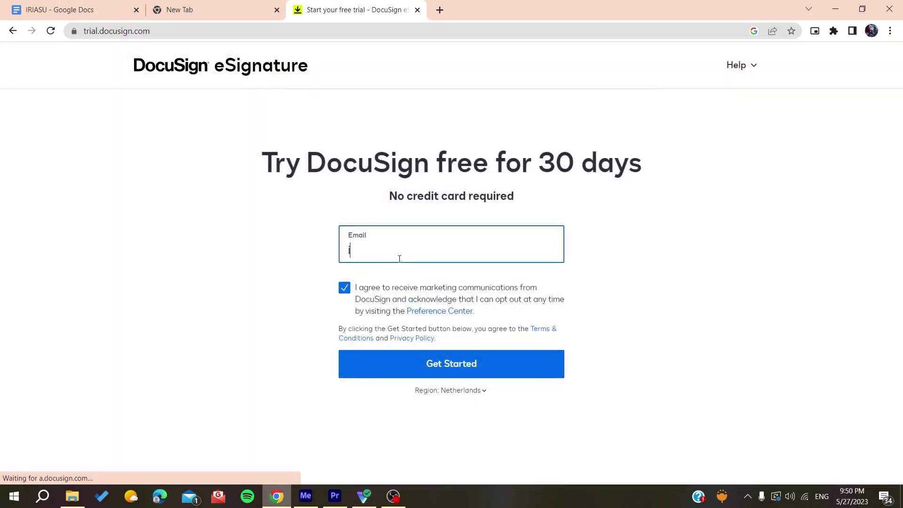
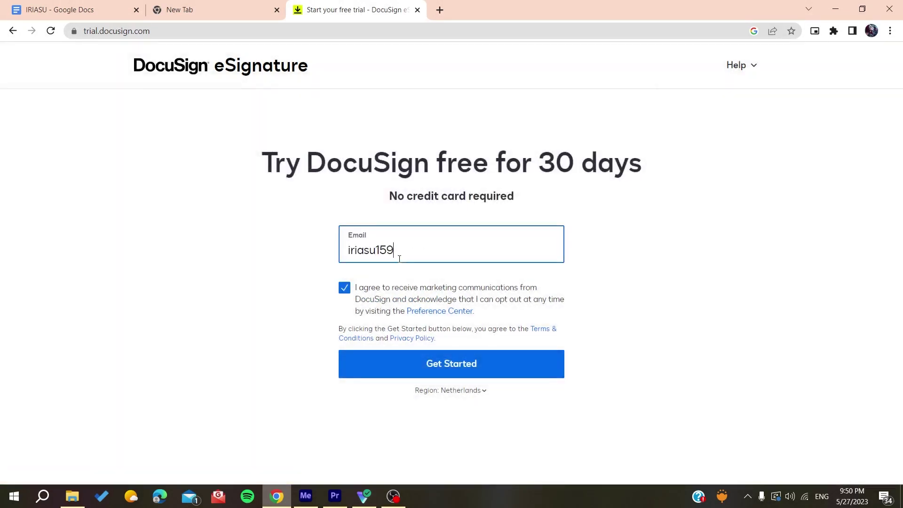
{"action": "key", "text": "Return"}
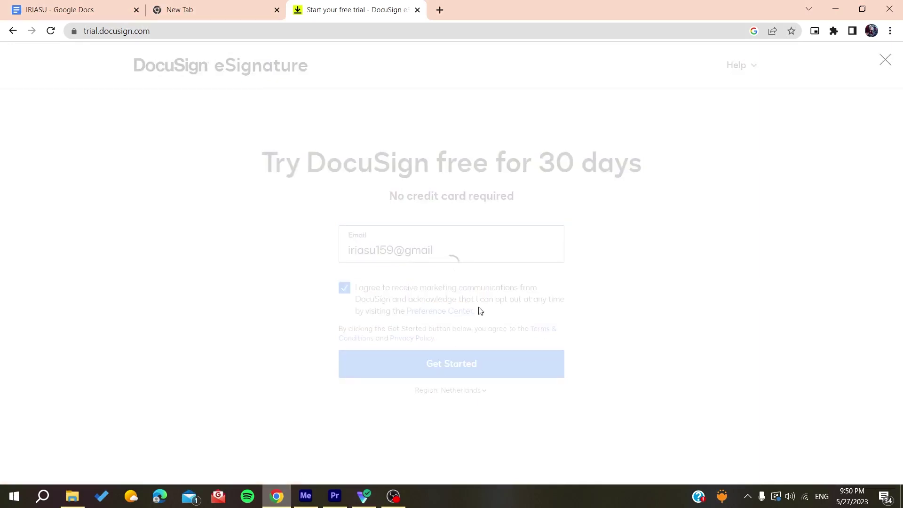
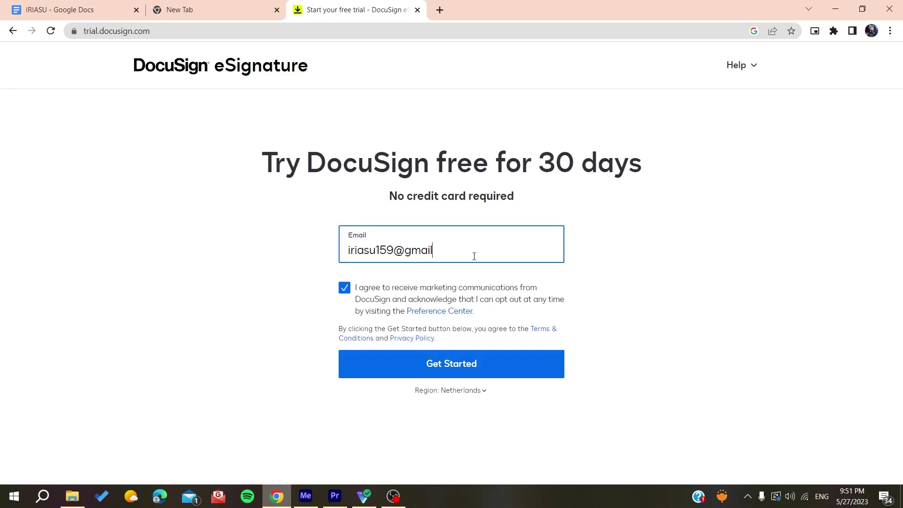
- Submit the e-mail, fill in first name, last name and phone number, and continue to verification
{"action": "left_click", "coordinate": [430, 374]}
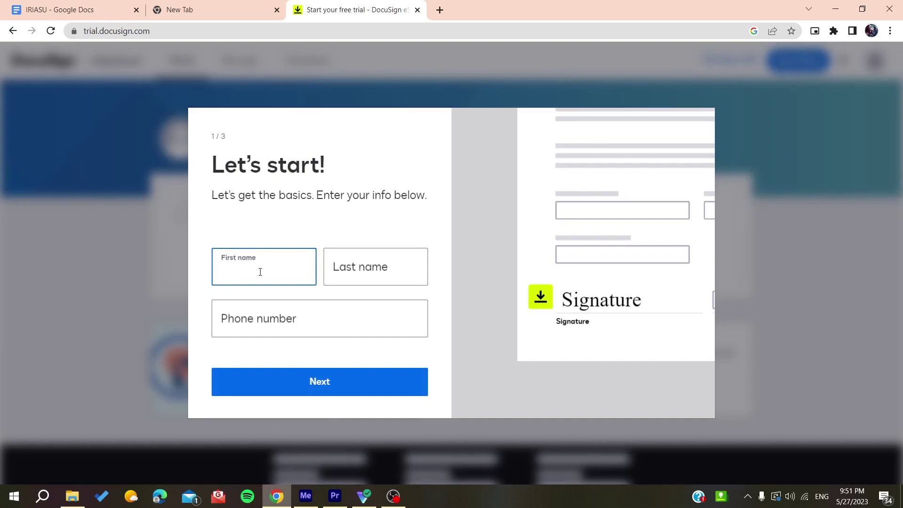
{"action": "type", "text": "aer"}
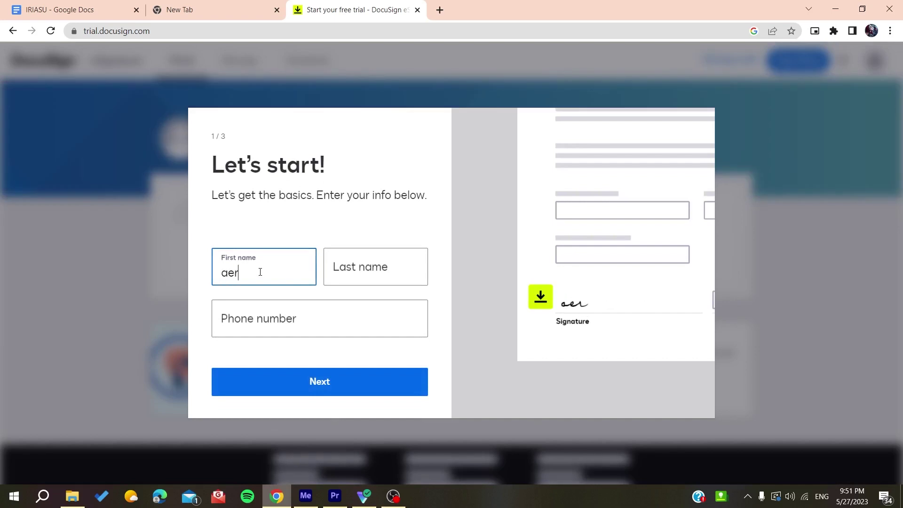
{"action": "left_click", "coordinate": [339, 273]}
{"action": "type", "text": "qwe"}
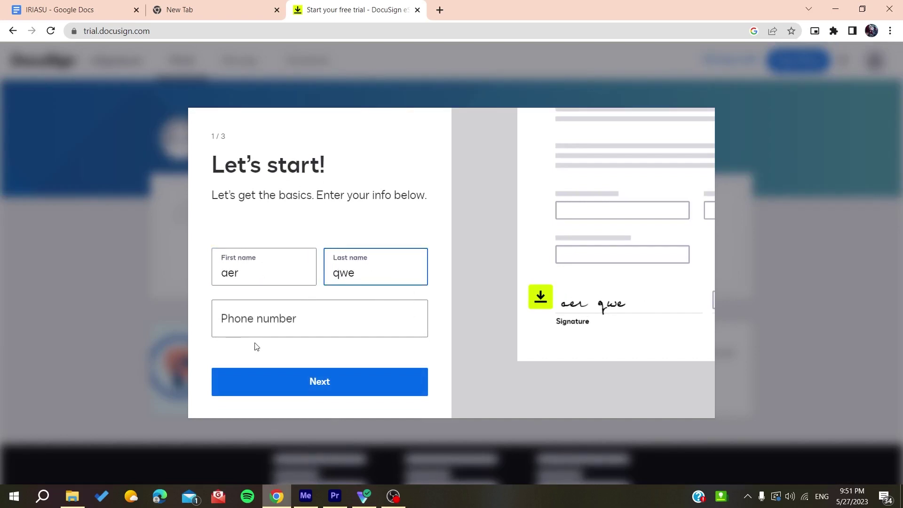
{"action": "left_click", "coordinate": [261, 330]}
{"action": "left_click", "coordinate": [373, 376]}
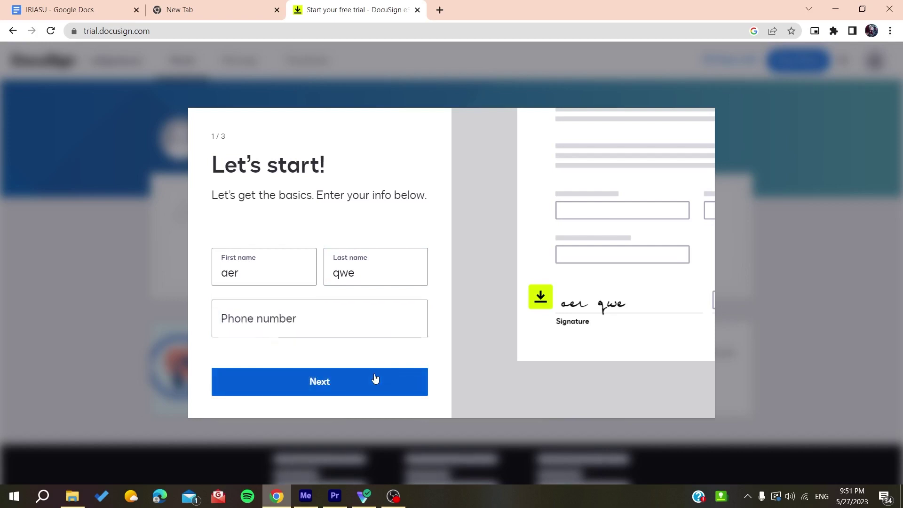
{"action": "left_click", "coordinate": [301, 310]}
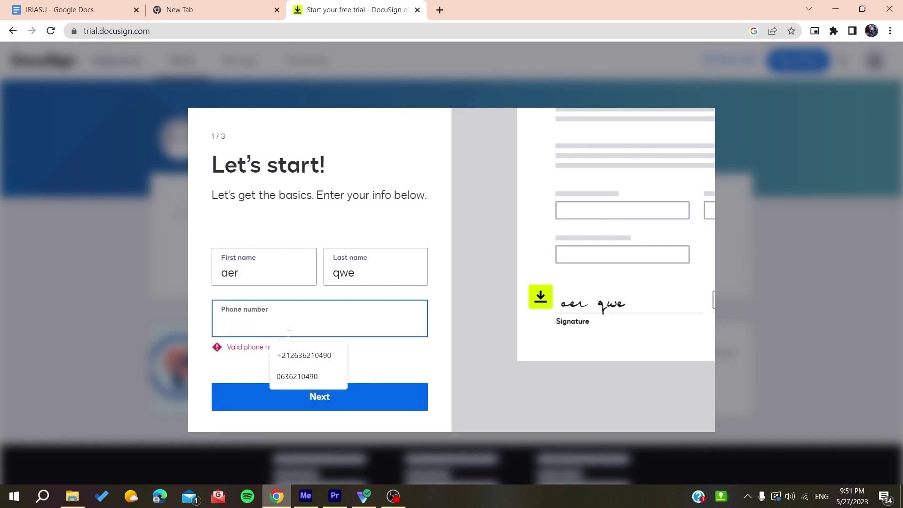
{"action": "left_click", "coordinate": [415, 374]}
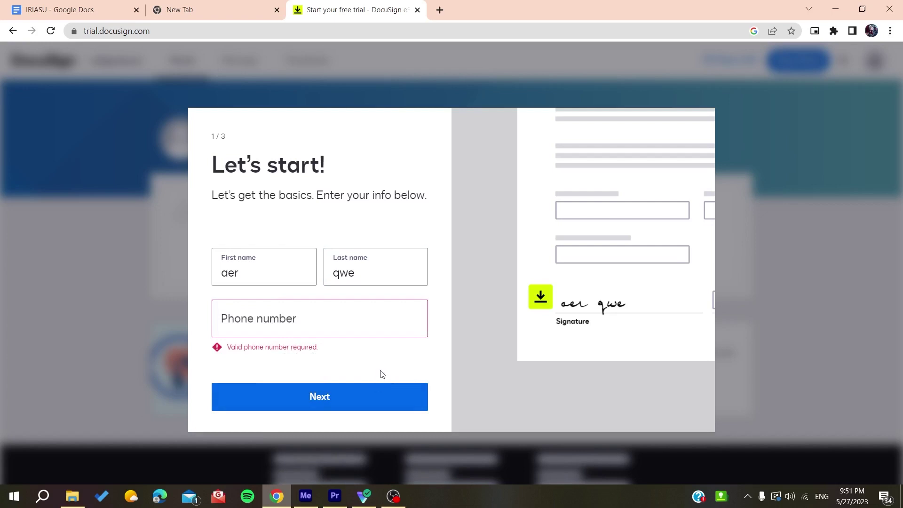
{"action": "left_click", "coordinate": [360, 396]}
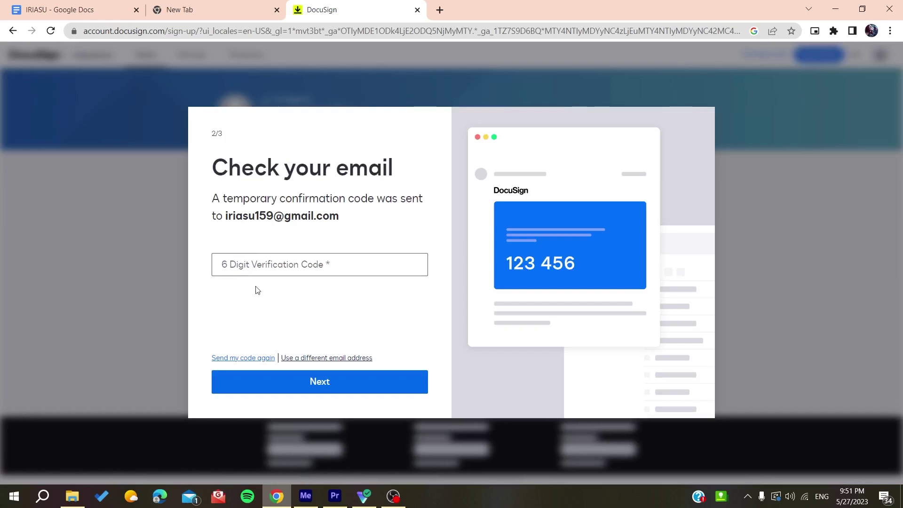
- Paste the emailed 6-digit verification code and submit it
{"action": "left_click", "coordinate": [305, 267]}
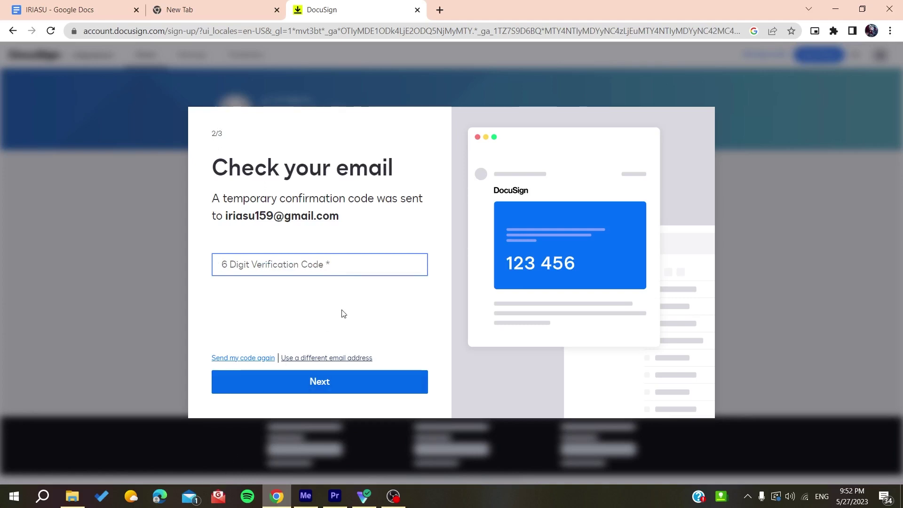
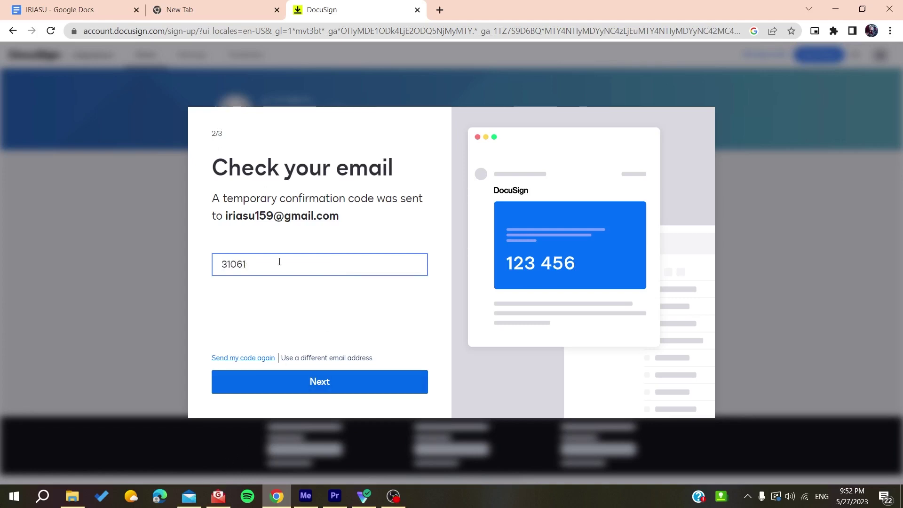
{"action": "left_click", "coordinate": [292, 390]}
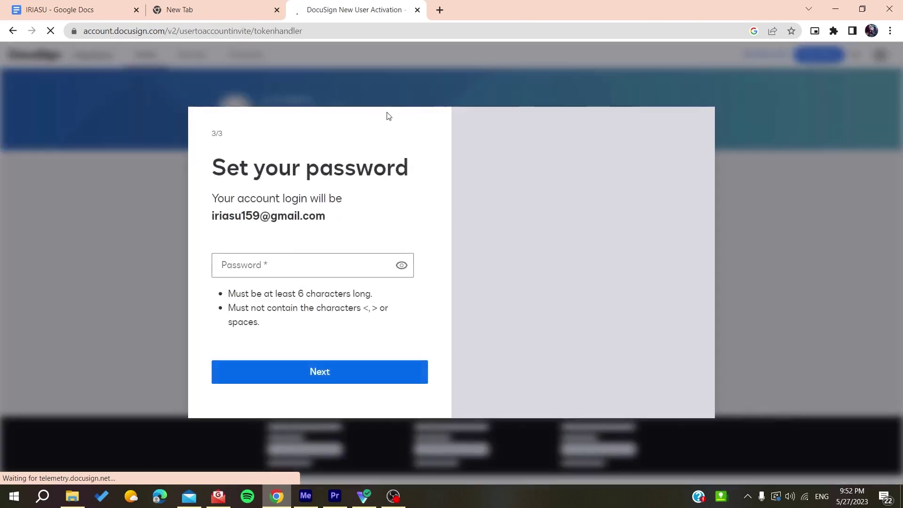
- Enter a new account password in the Password field and submit it
{"action": "left_click", "coordinate": [280, 260]}
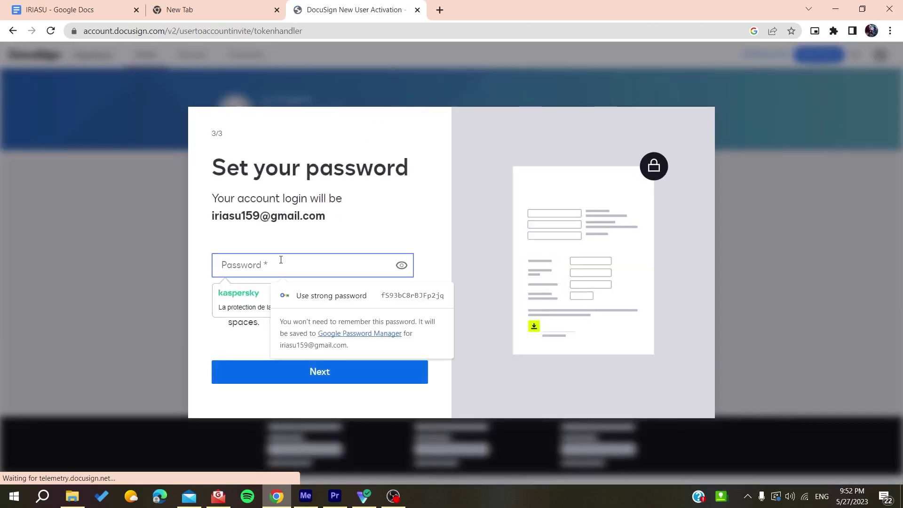
{"action": "type", "text": "•••"}
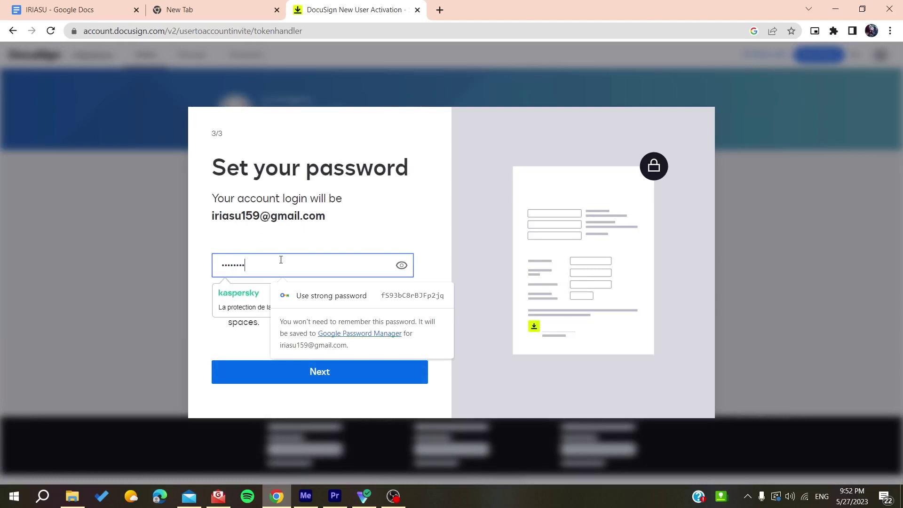
{"action": "left_click", "coordinate": [237, 378]}
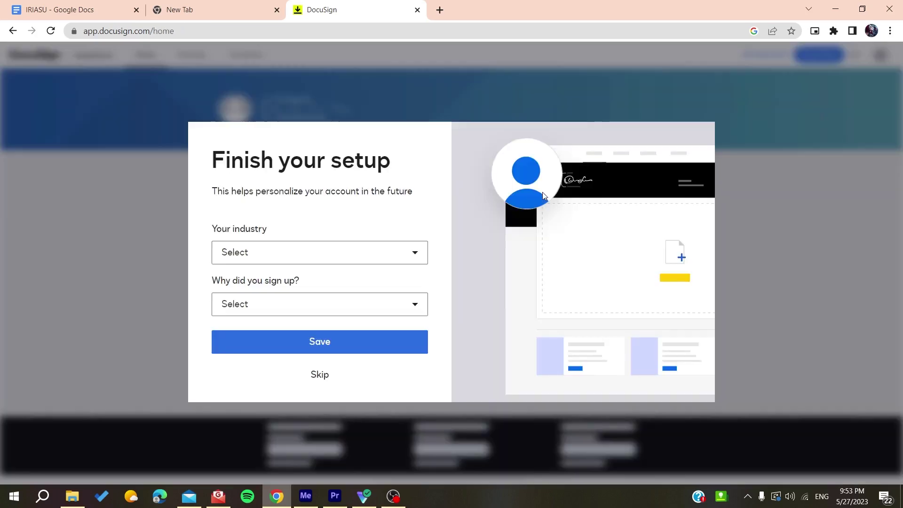
- Skip the personalization setup questions to reach the dashboard
{"action": "left_click_drag", "start_coordinate": [220, 164], "coordinate": [421, 169]}
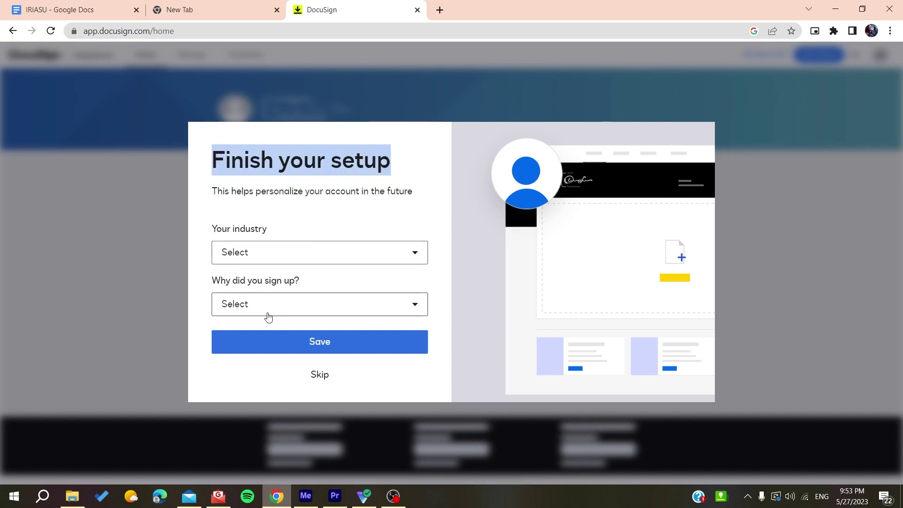
{"action": "left_click", "coordinate": [320, 383]}
{"action": "left_click", "coordinate": [317, 374]}
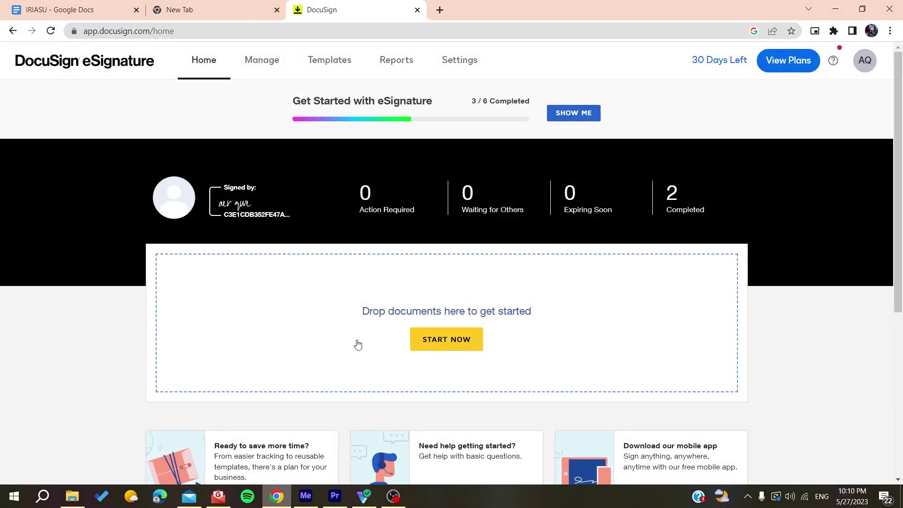
- Start a new envelope and open its Advanced Options
{"action": "left_click", "coordinate": [413, 350]}
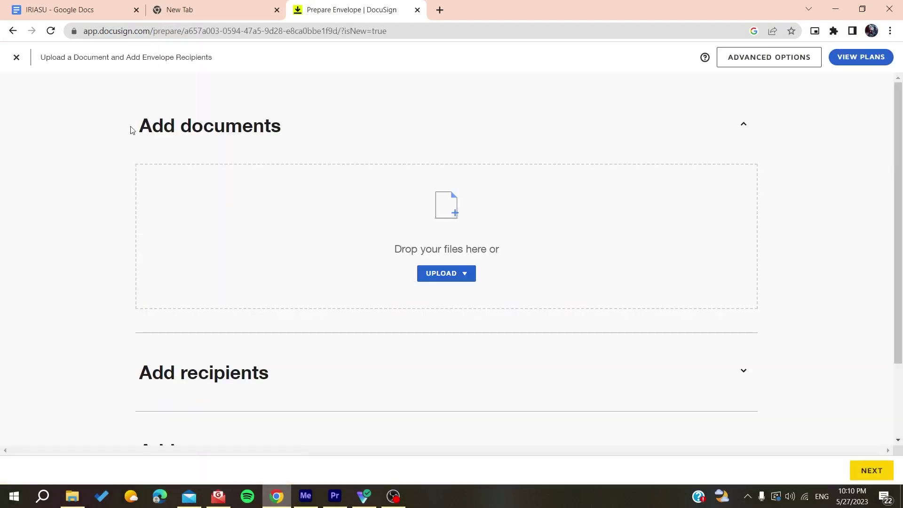
{"action": "scroll", "coordinate": [221, 144], "scroll_direction": "down", "scroll_amount": 1}
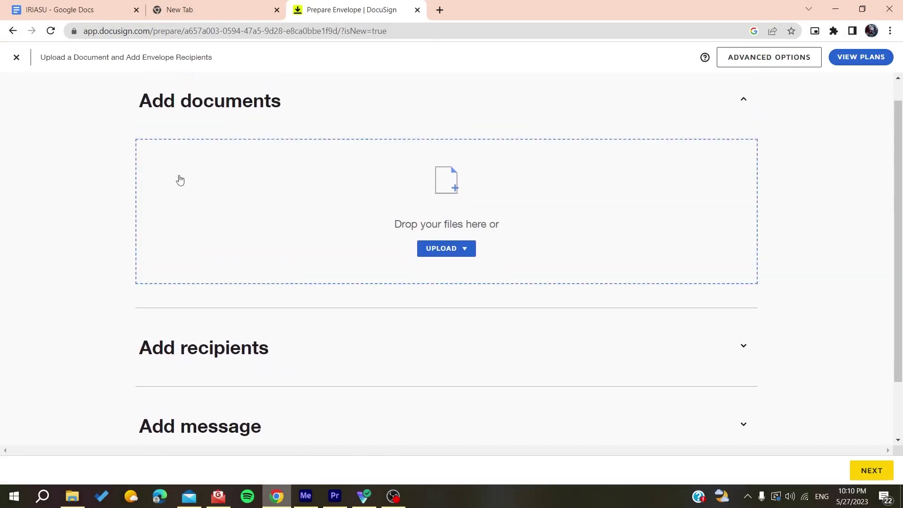
{"action": "scroll", "coordinate": [176, 182], "scroll_direction": "down", "scroll_amount": 2}
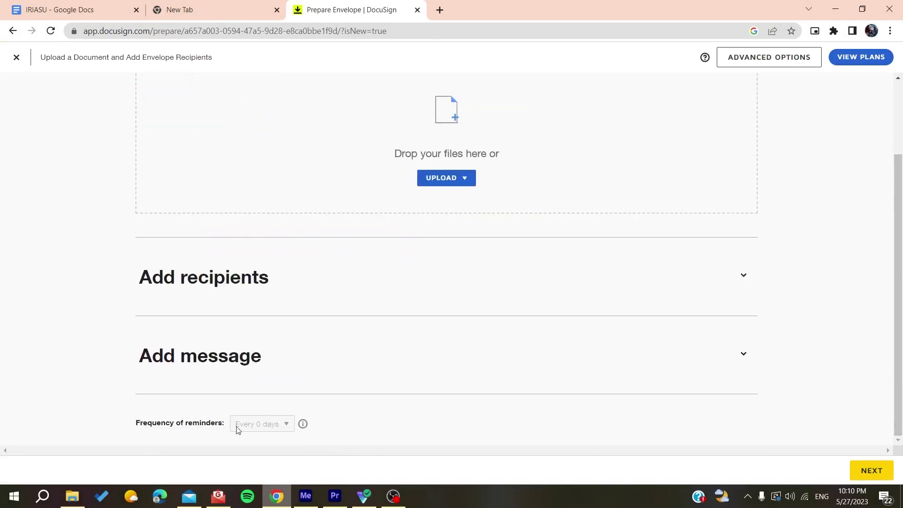
{"action": "left_click_drag", "start_coordinate": [130, 431], "coordinate": [361, 427]}
{"action": "left_click", "coordinate": [376, 426]}
{"action": "left_click", "coordinate": [763, 58]}
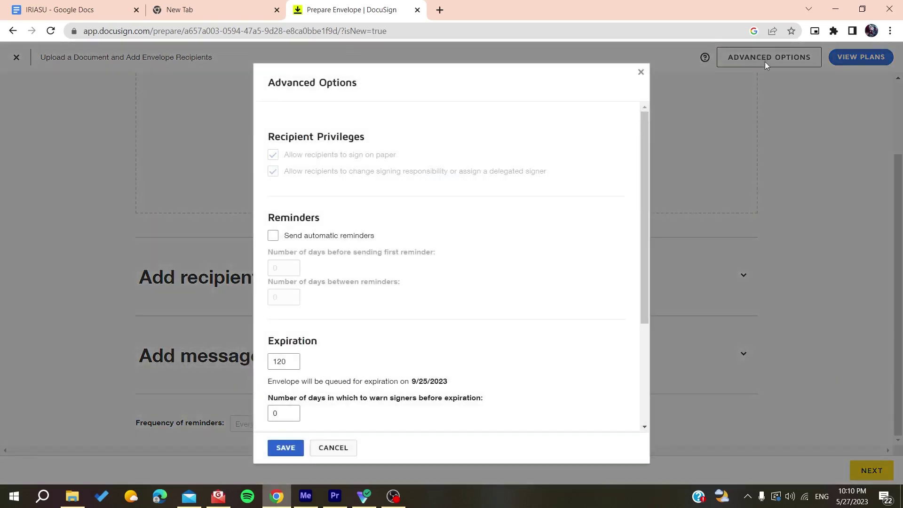
- Enable Send automatic reminders with 1 day before the first reminder and 3 days between reminders
{"action": "left_click", "coordinate": [276, 235]}
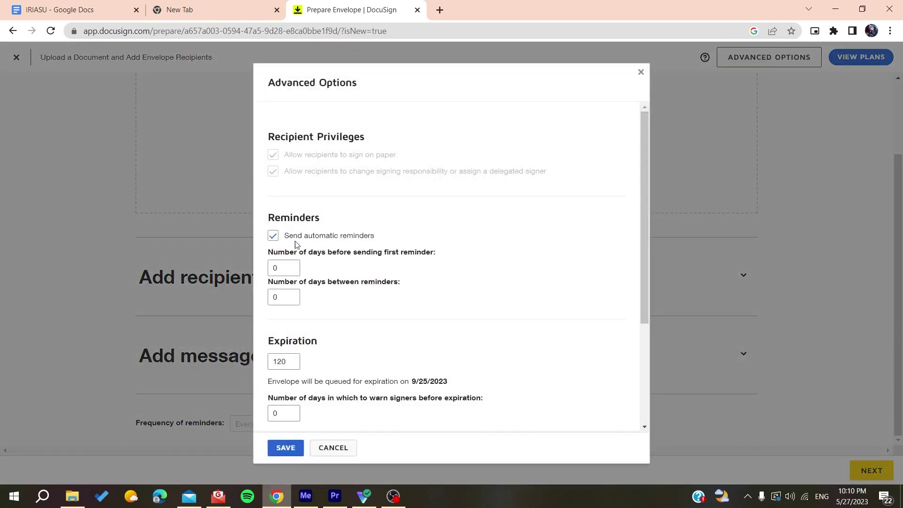
{"action": "scroll", "coordinate": [388, 242], "scroll_direction": "down", "scroll_amount": 1}
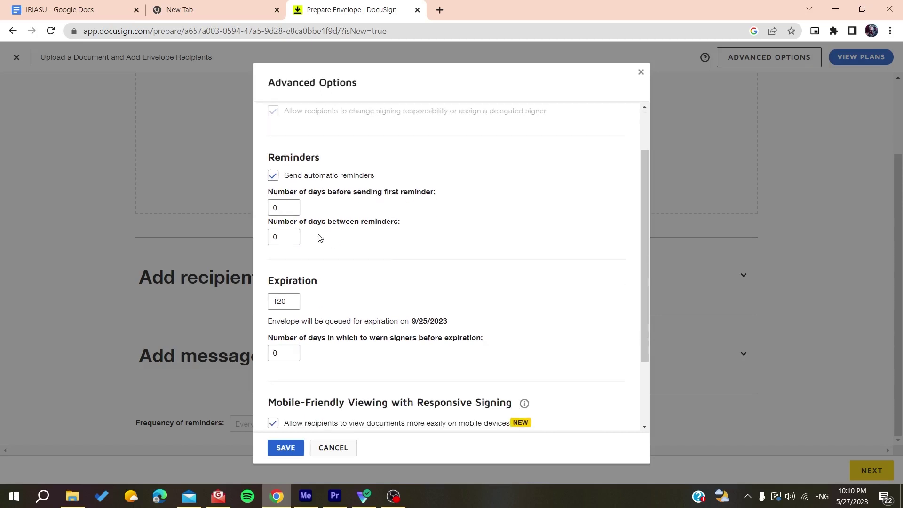
{"action": "left_click_drag", "start_coordinate": [267, 199], "coordinate": [429, 238]}
{"action": "left_click", "coordinate": [431, 239]}
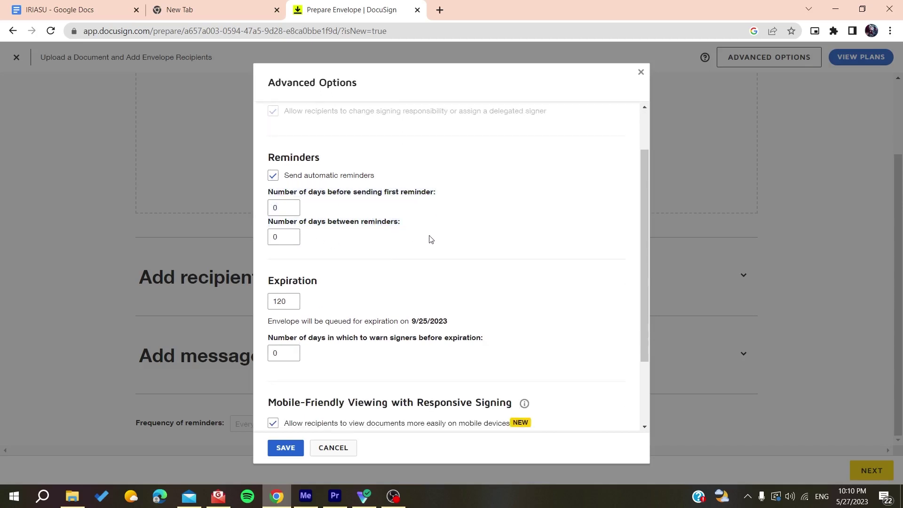
{"action": "left_click", "coordinate": [281, 203]}
{"action": "left_click_drag", "start_coordinate": [278, 192], "coordinate": [437, 191]}
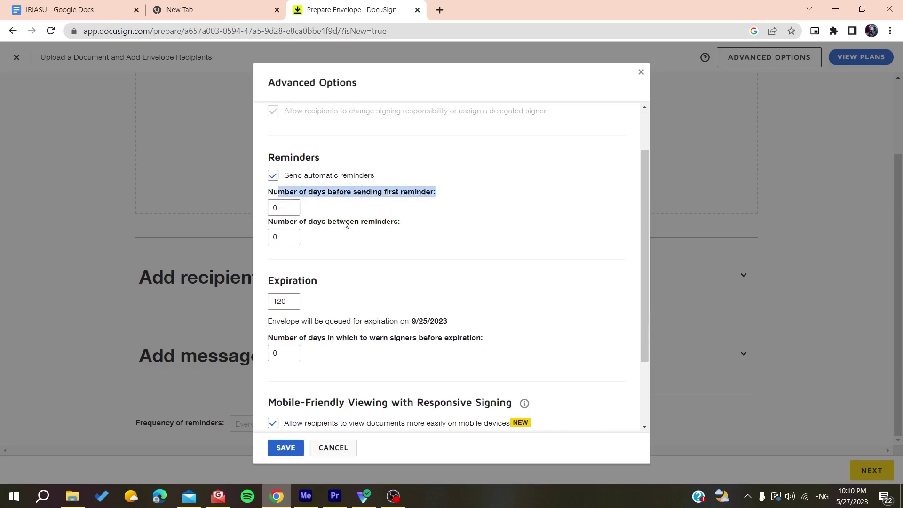
{"action": "left_click_drag", "start_coordinate": [273, 223], "coordinate": [411, 227]}
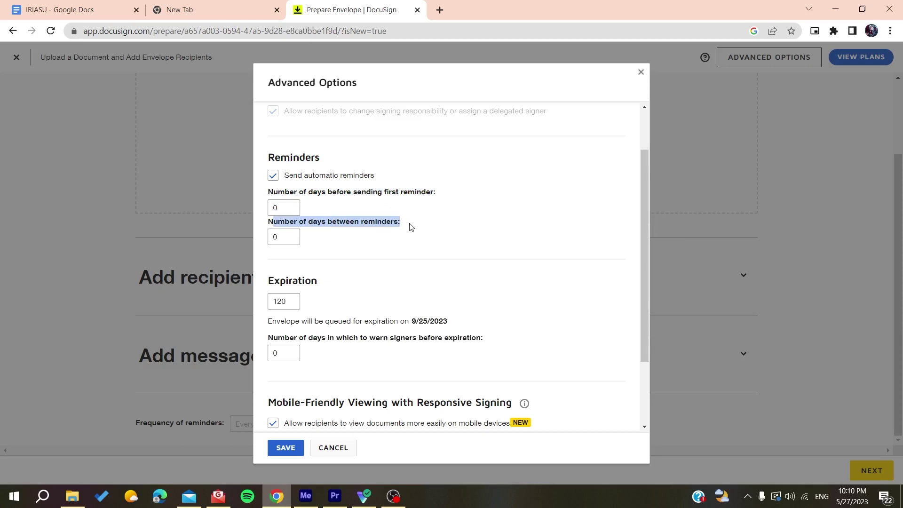
{"action": "double_click", "coordinate": [277, 207]}
{"action": "type", "text": "1"}
{"action": "double_click", "coordinate": [275, 236]}
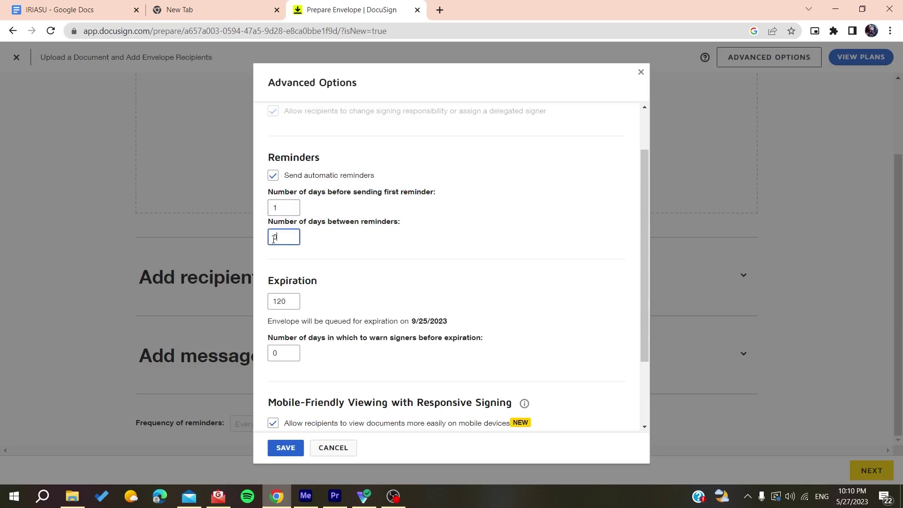
{"action": "type", "text": "3"}
{"action": "left_click", "coordinate": [286, 448]}
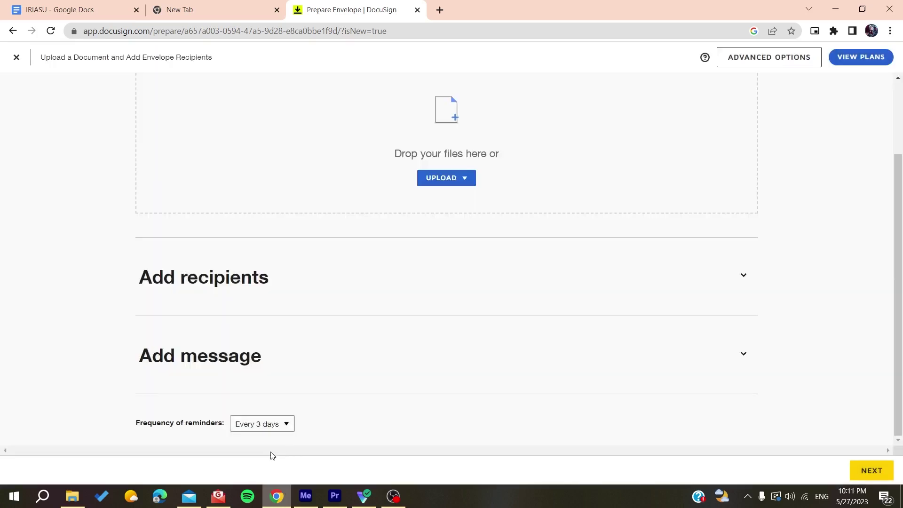
{"action": "left_click", "coordinate": [261, 425]}
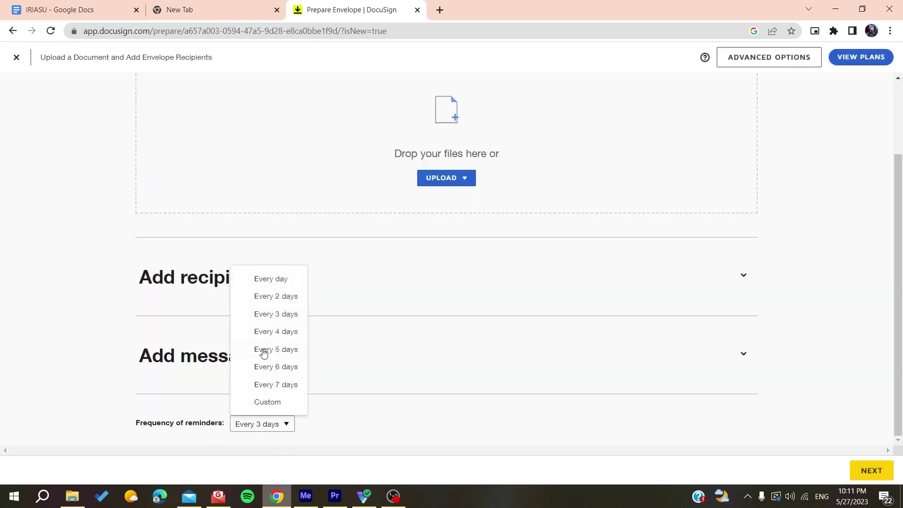
{"action": "left_click", "coordinate": [192, 423]}
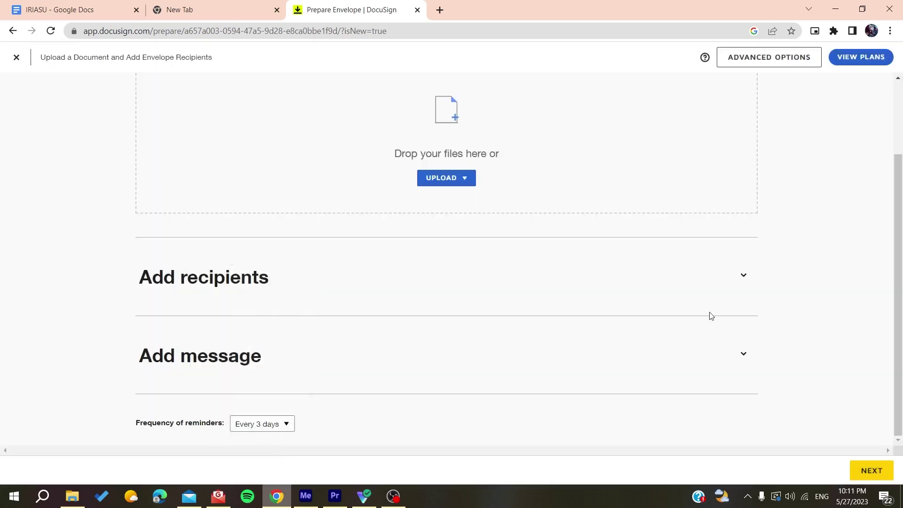